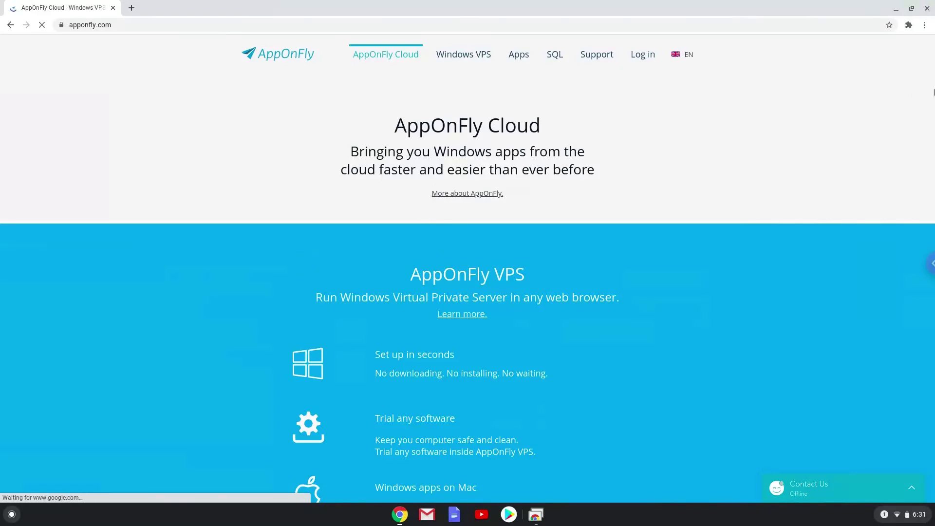
{"action": "left_click_drag", "start_coordinate": [933, 90], "coordinate": [932, 145]}
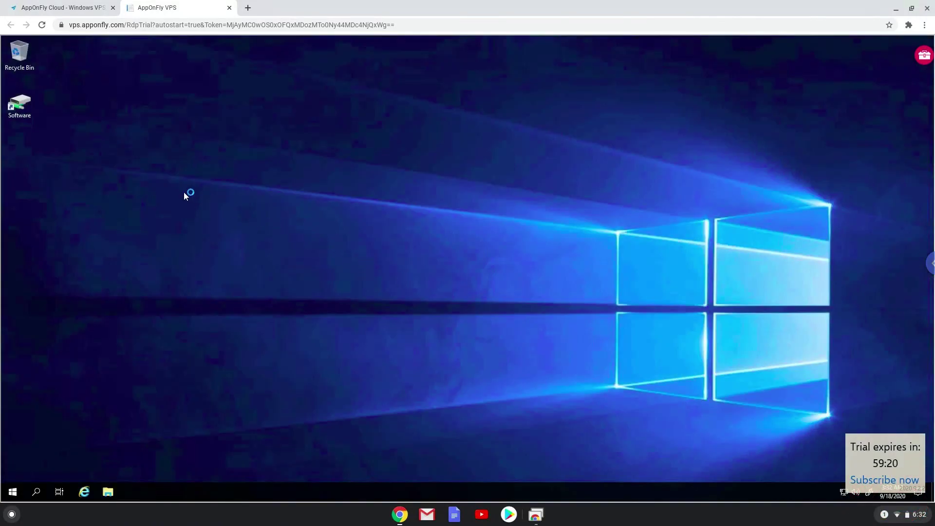
Select the Software drive shortcut on the remote Windows desktop.
{"action": "left_click", "coordinate": [22, 103]}
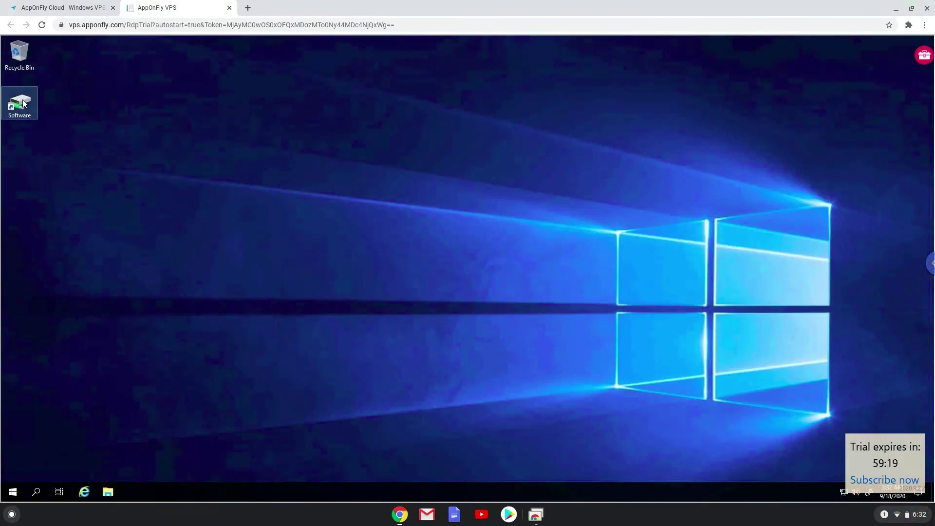
Open the Software drive and go into the Microsoft Office 2019 Professional Plus folder.
{"action": "double_click", "coordinate": [23, 102]}
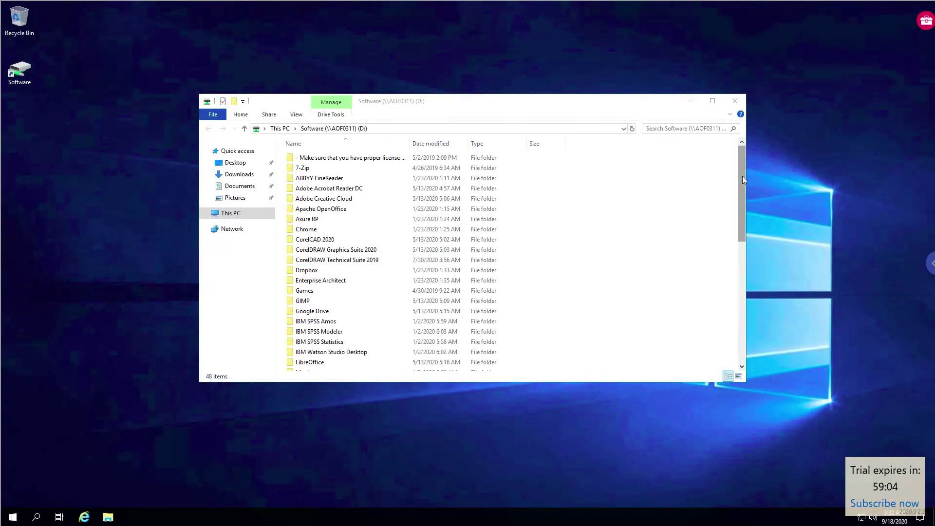
{"action": "left_click_drag", "start_coordinate": [742, 179], "coordinate": [746, 247]}
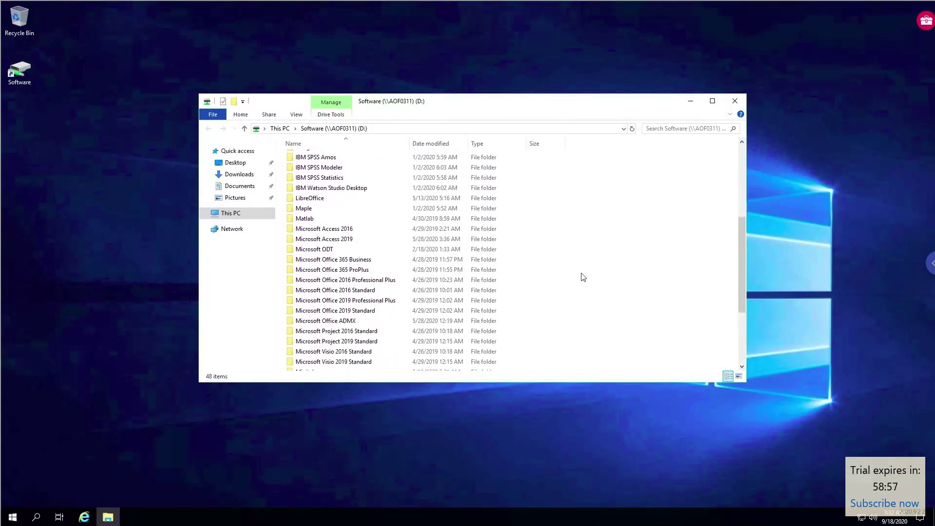
{"action": "double_click", "coordinate": [387, 302]}
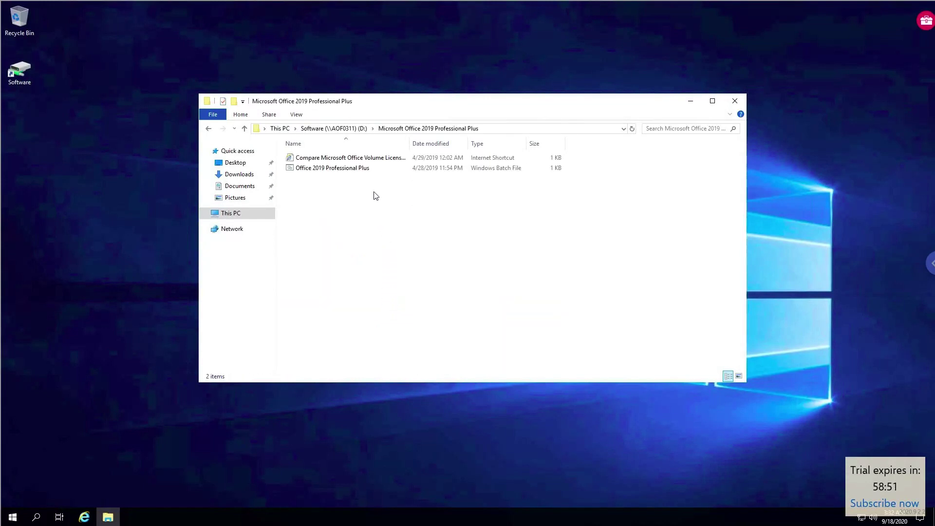
Run the Office 2019 Professional Plus install script, then dismiss the finished message and its command window.
{"action": "double_click", "coordinate": [364, 168]}
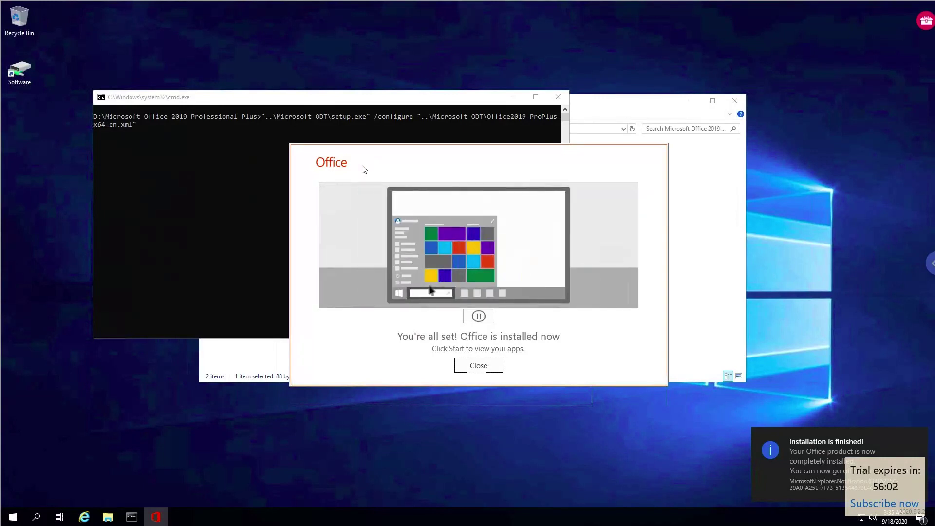
{"action": "left_click", "coordinate": [479, 367]}
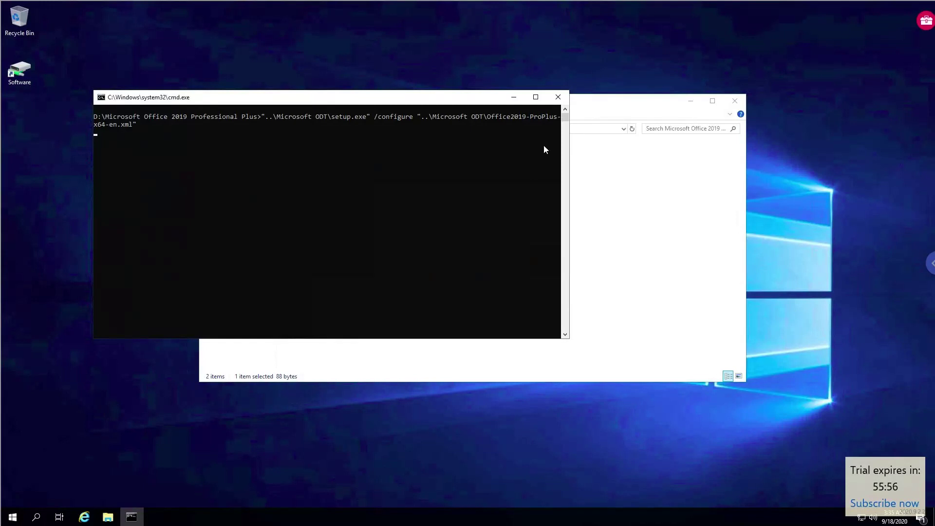
{"action": "left_click", "coordinate": [558, 97]}
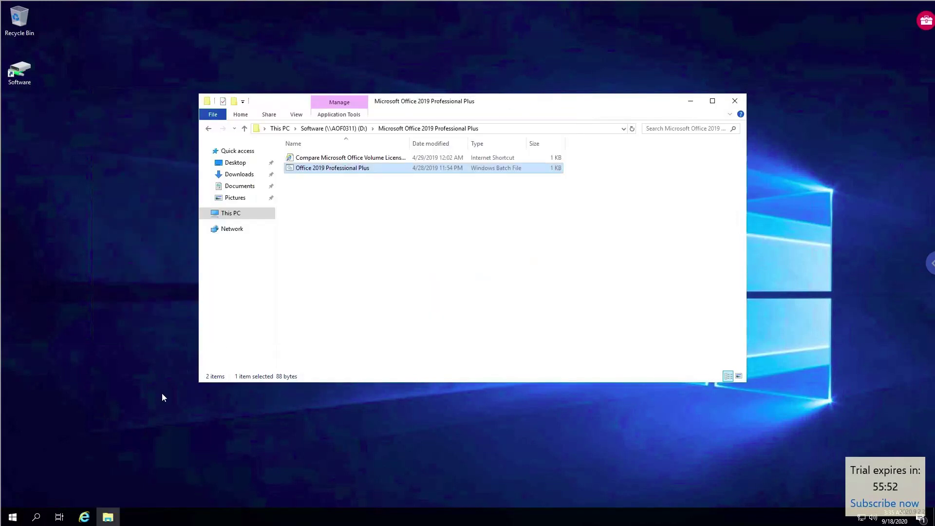
Launch Excel from the Start menu's Recently added list.
{"action": "left_click", "coordinate": [15, 518]}
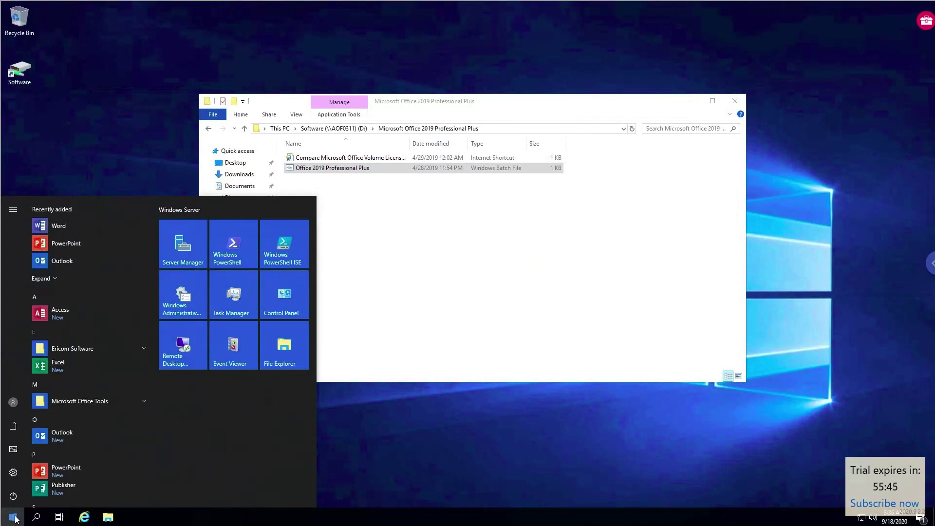
{"action": "left_click", "coordinate": [53, 368]}
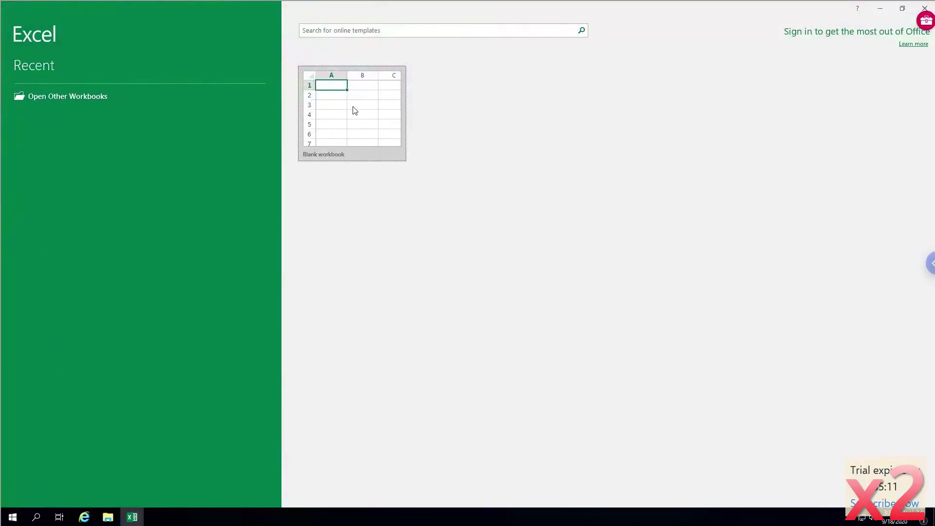
Create a new blank workbook, Book1, from the Excel start screen.
{"action": "left_click", "coordinate": [355, 110]}
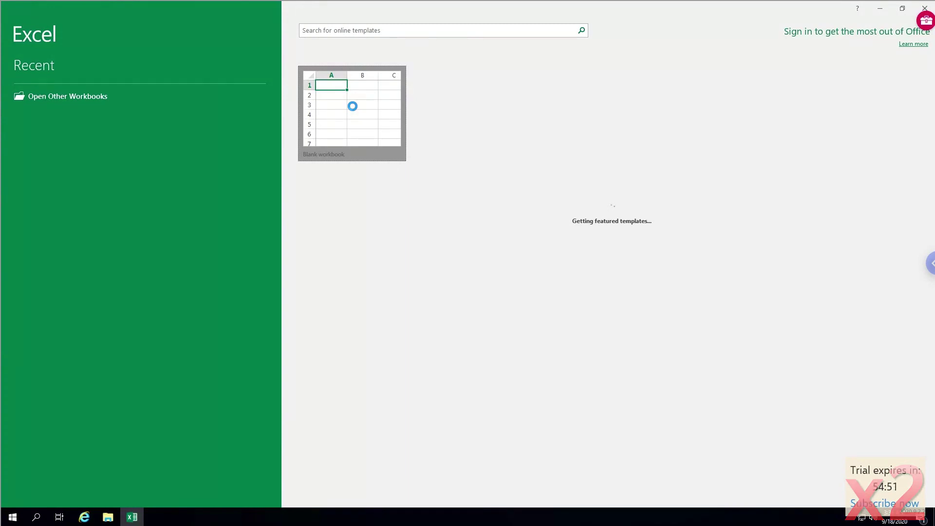
{"action": "left_click", "coordinate": [352, 106]}
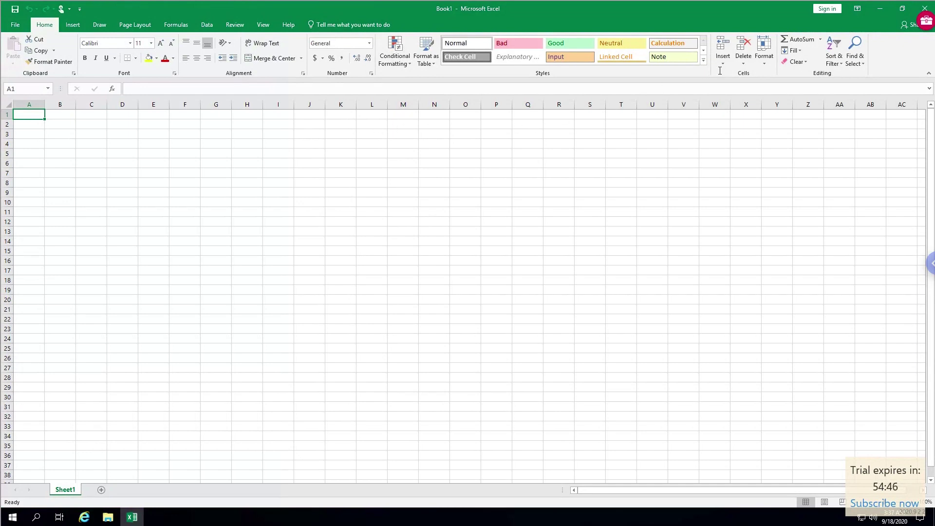
Acknowledge the close warning and accept the Office fine print to start Excel.
{"action": "left_click", "coordinate": [924, 9]}
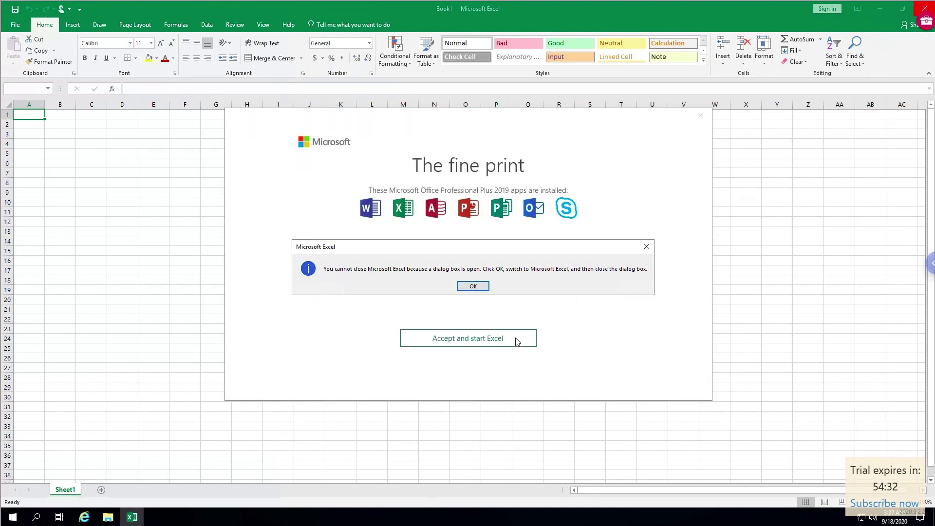
{"action": "left_click", "coordinate": [473, 287]}
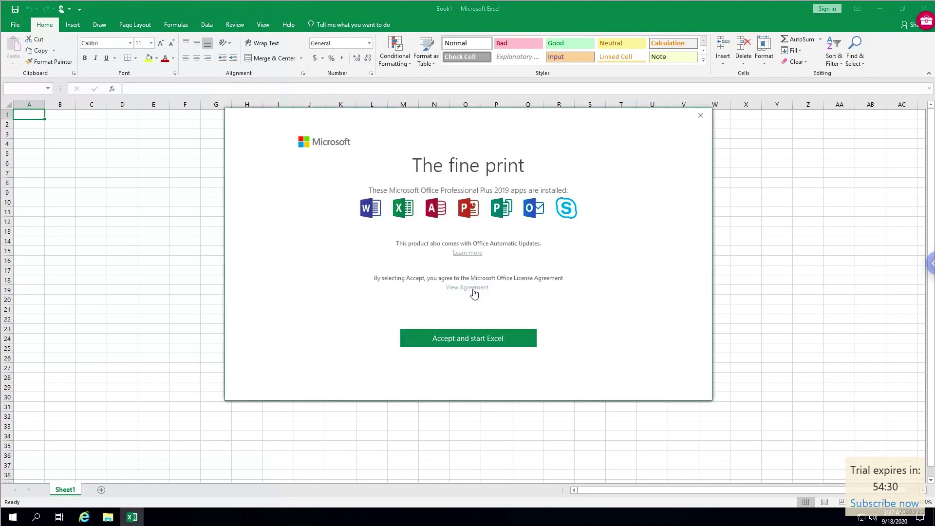
{"action": "left_click", "coordinate": [474, 341]}
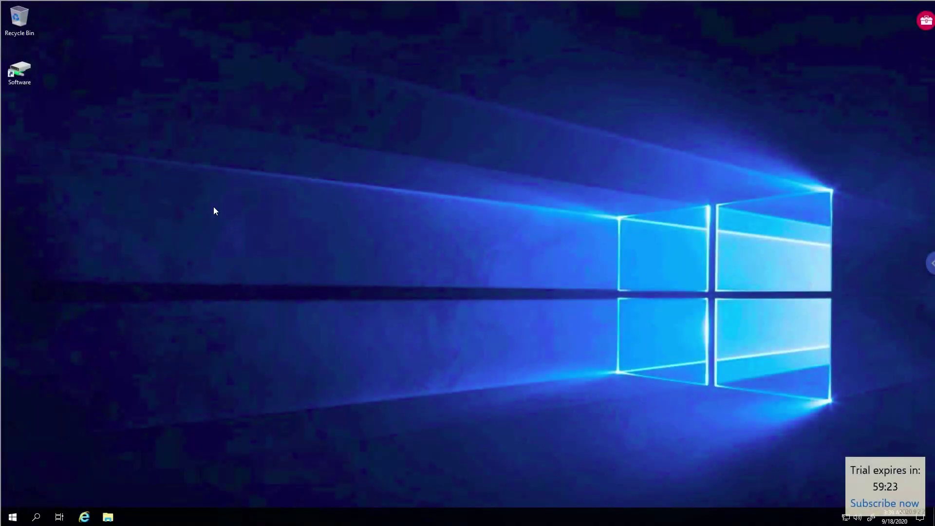
Open the Software drive and maximize the File Explorer window.
{"action": "left_click", "coordinate": [20, 74]}
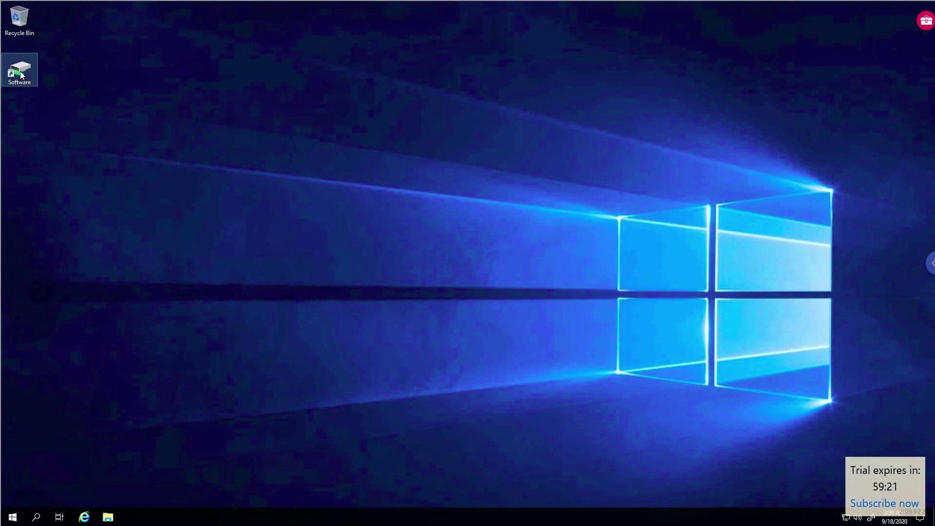
{"action": "double_click", "coordinate": [21, 74]}
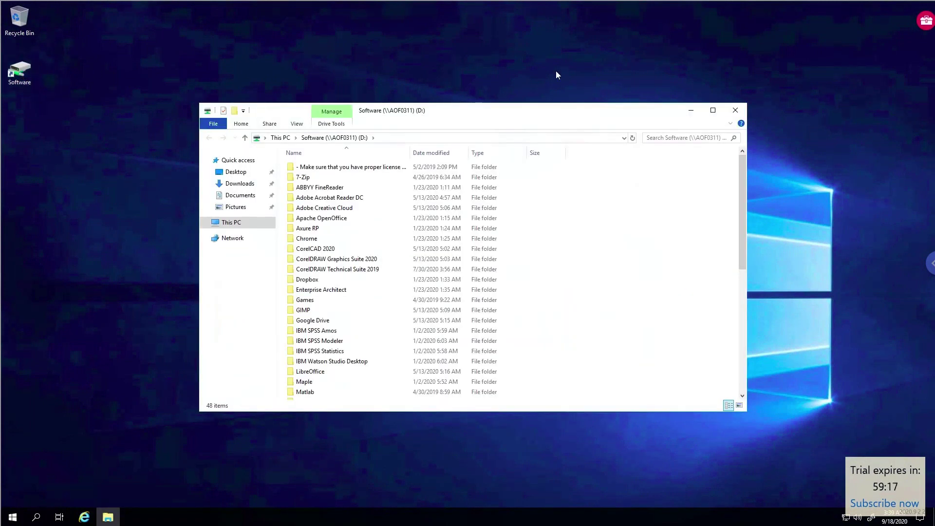
{"action": "left_click", "coordinate": [712, 110]}
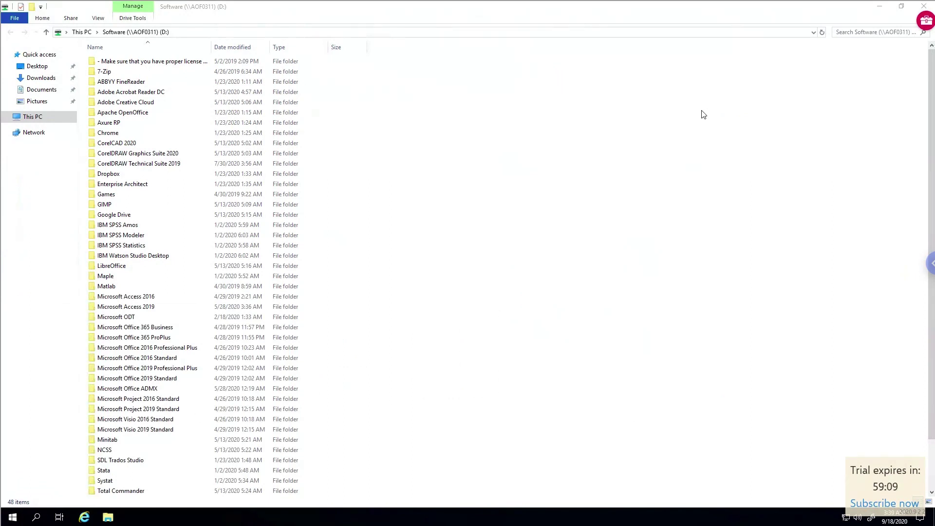
Launch Set-up from the Adobe Creative Cloud folder and confirm Run on the security warning.
{"action": "double_click", "coordinate": [193, 103]}
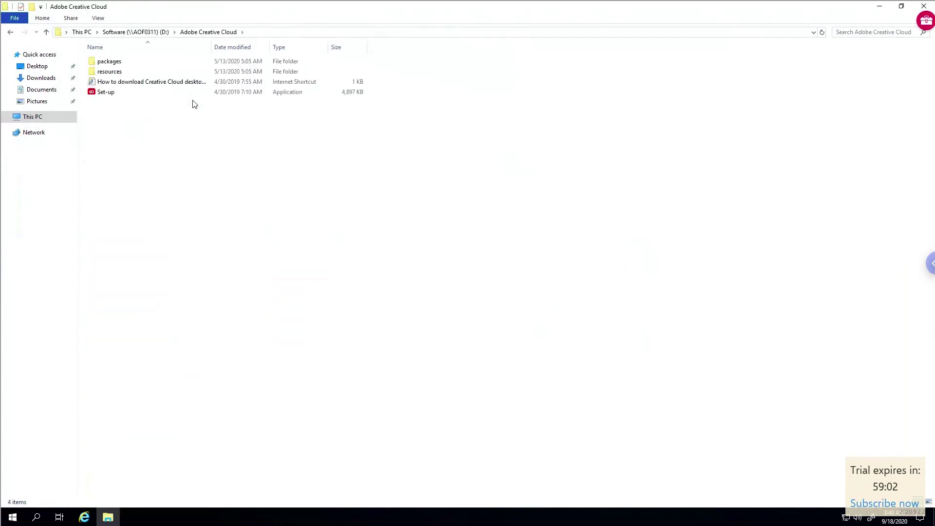
{"action": "left_click", "coordinate": [104, 93]}
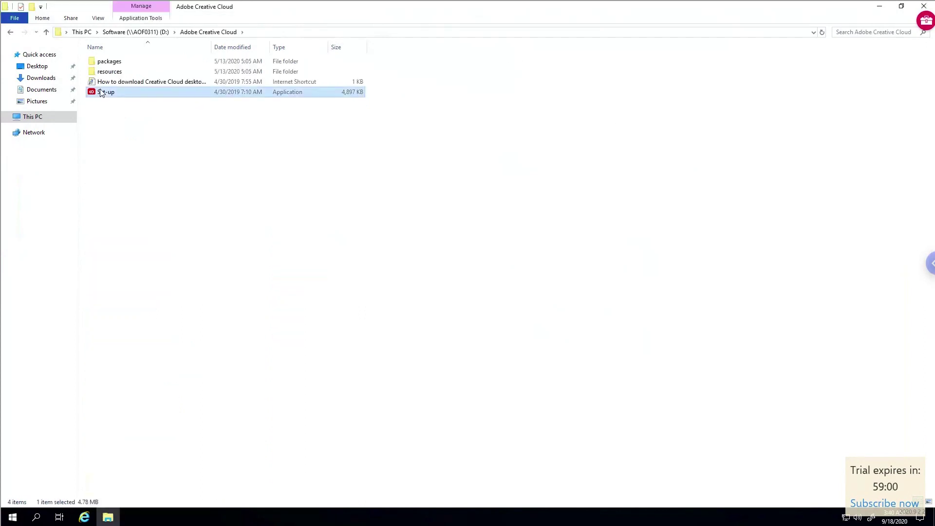
{"action": "double_click", "coordinate": [104, 92]}
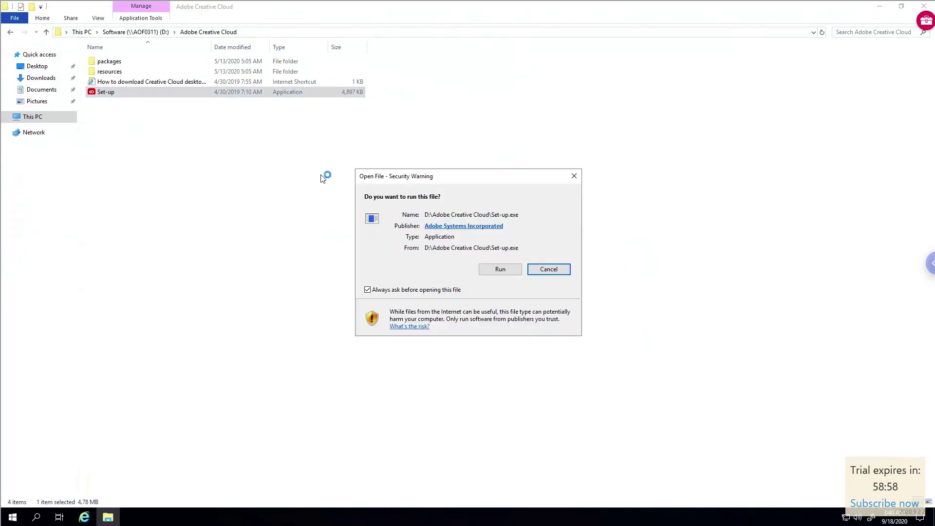
{"action": "left_click", "coordinate": [499, 270]}
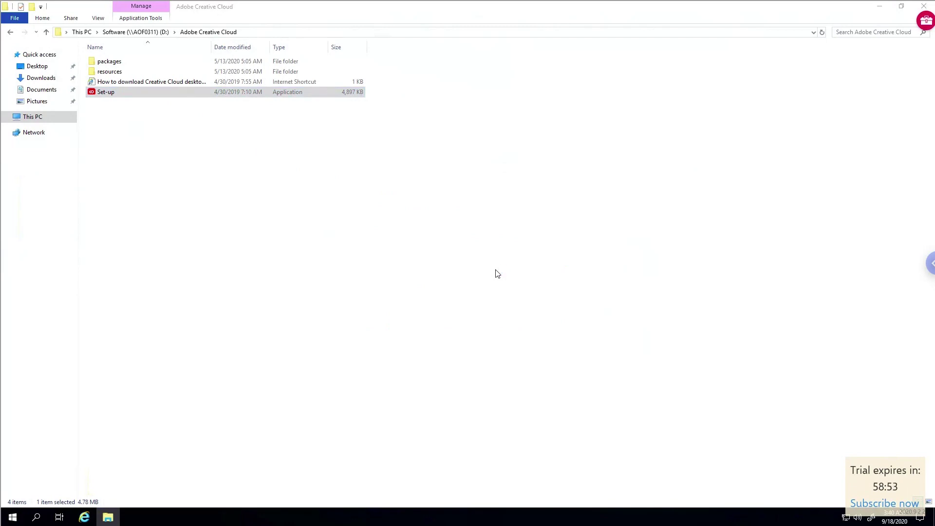